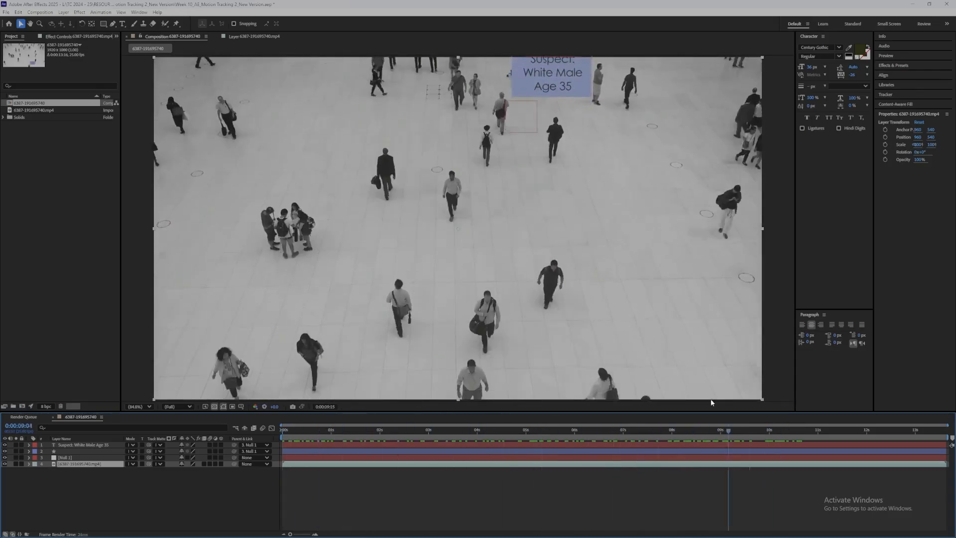
# Play a preview of the finished composition with the suspect label following the walking man.
pyautogui.press('space')
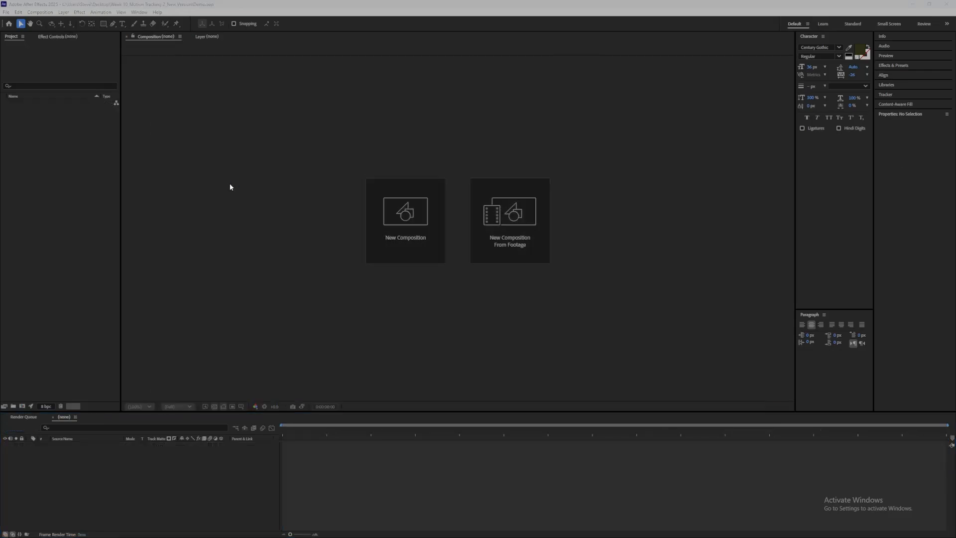
# Import the crowd footage 6387-191695740.mp4 and create a composition from it.
pyautogui.rightClick(37, 190)
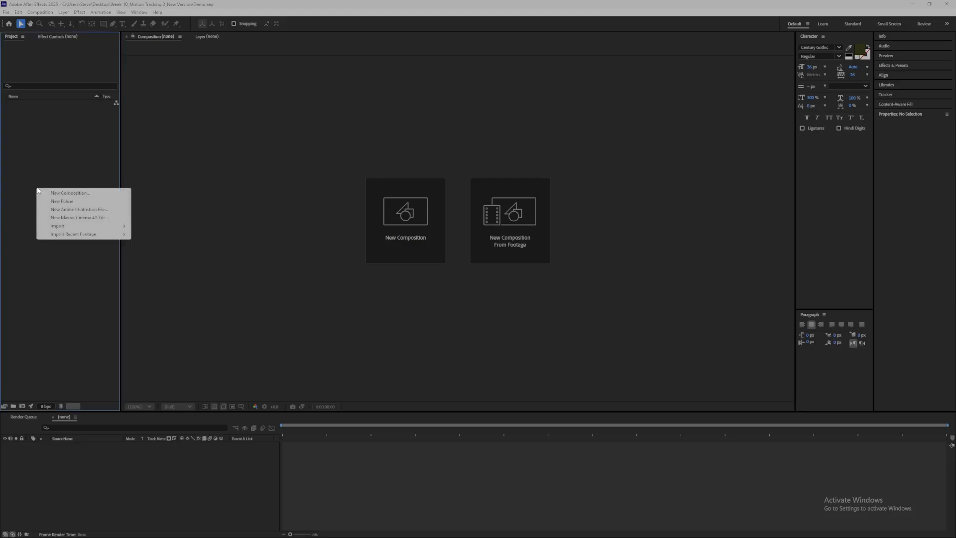
pyautogui.moveTo(76, 227)
pyautogui.click(153, 228)
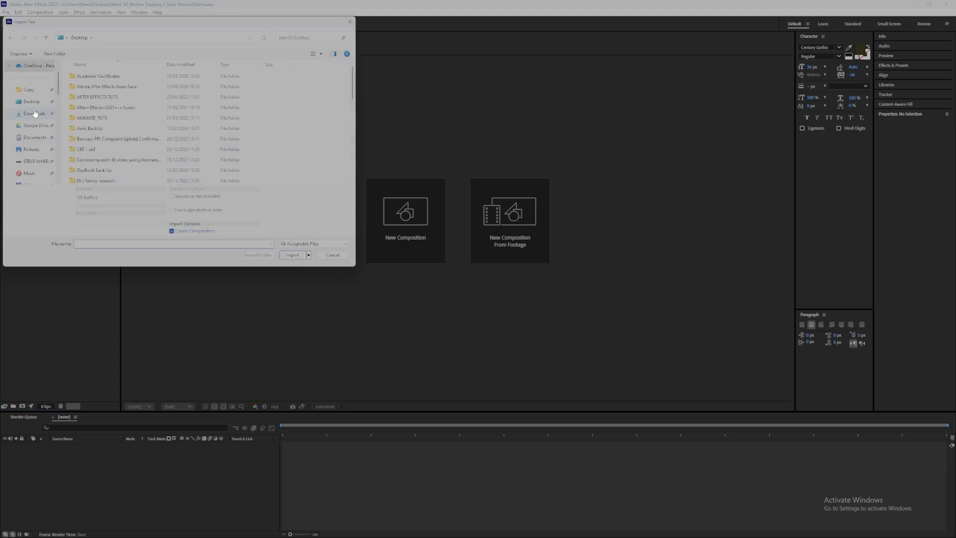
pyautogui.scroll(-5, 113, 184)
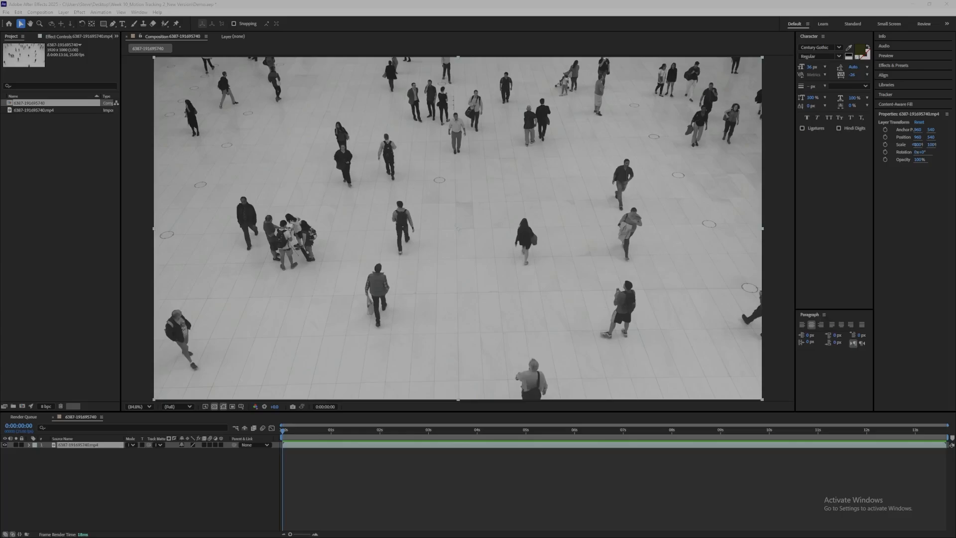
# Show the Tracker controls and start Track Motion on the 6387-191695740.mp4 footage layer.
pyautogui.click(890, 98)
pyautogui.click(140, 13)
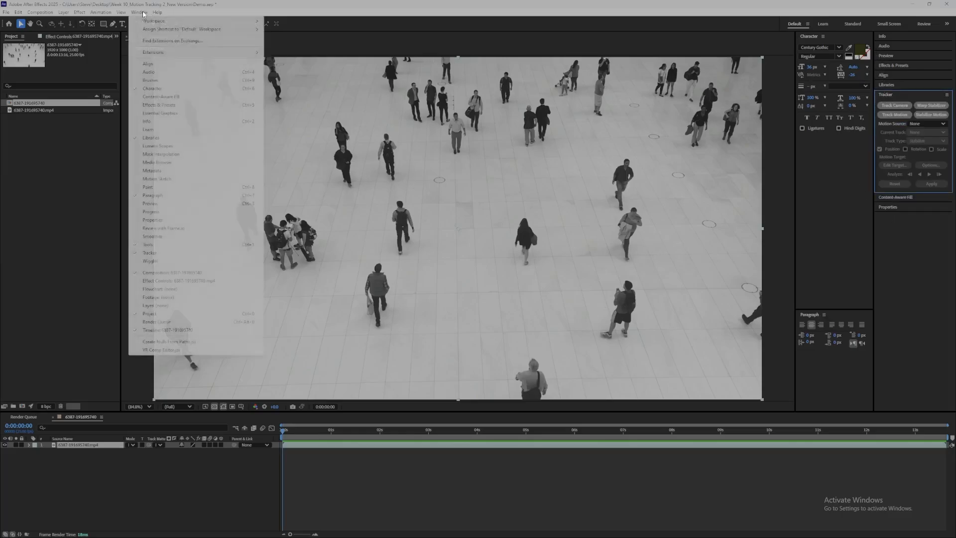
pyautogui.click(912, 239)
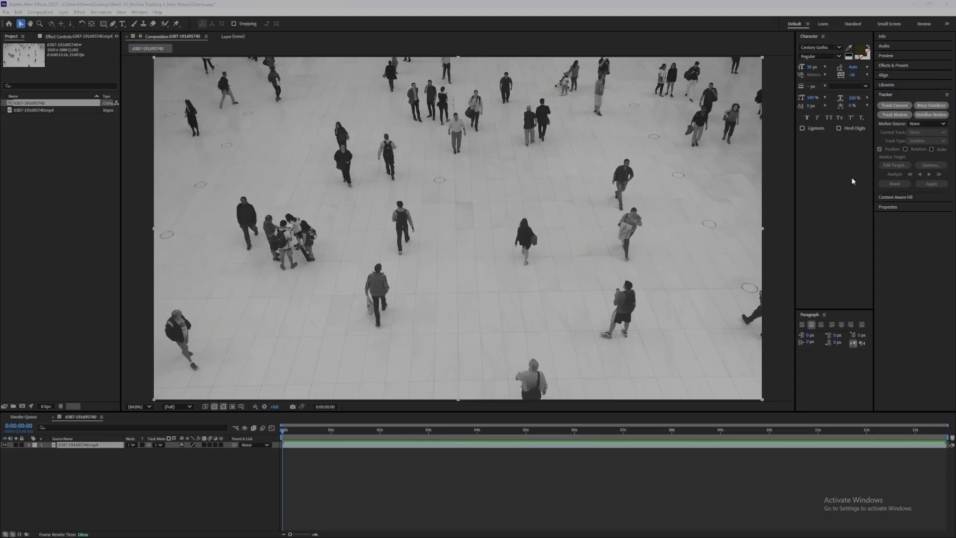
pyautogui.click(894, 114)
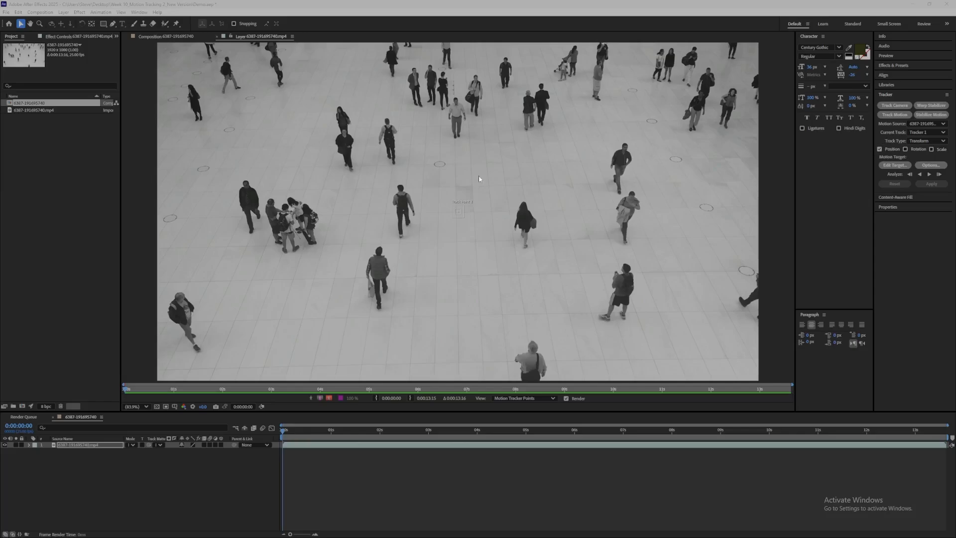
# Position the track point over the upper shoulder strap of the man walking in at the footage's lower edge.
pyautogui.scroll(3, 452, 216)
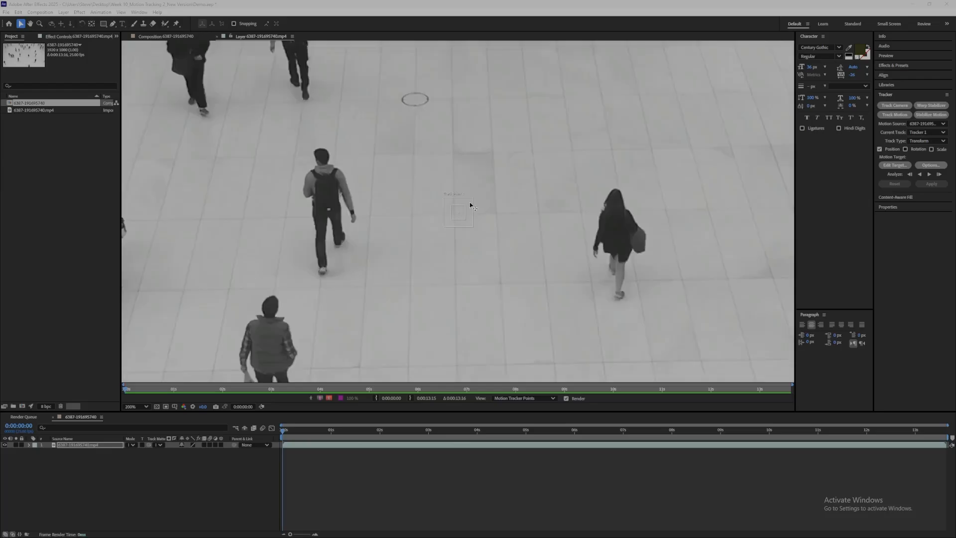
pyautogui.scroll(-3, 516, 305)
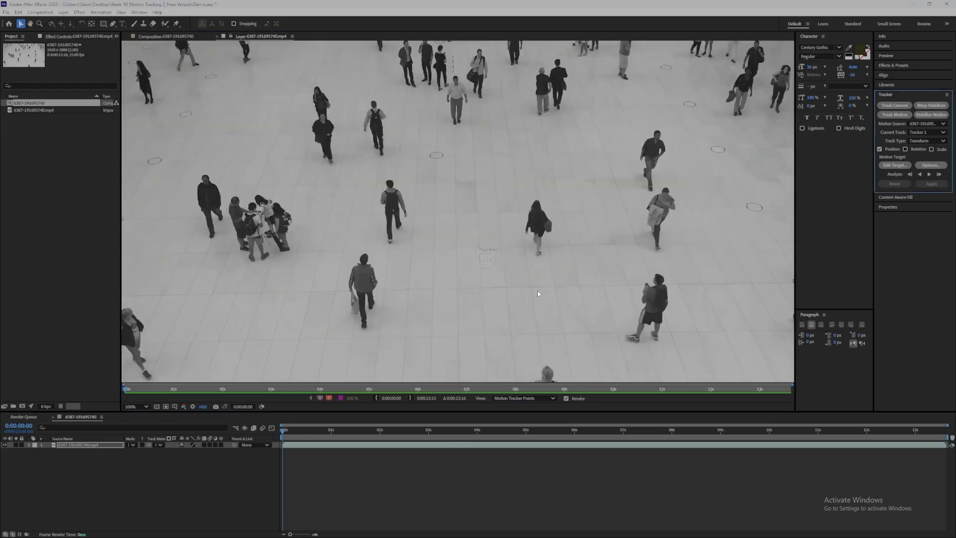
pyautogui.moveTo(487, 258); pyautogui.dragTo(565, 347)
pyautogui.scroll(-2, 584, 337)
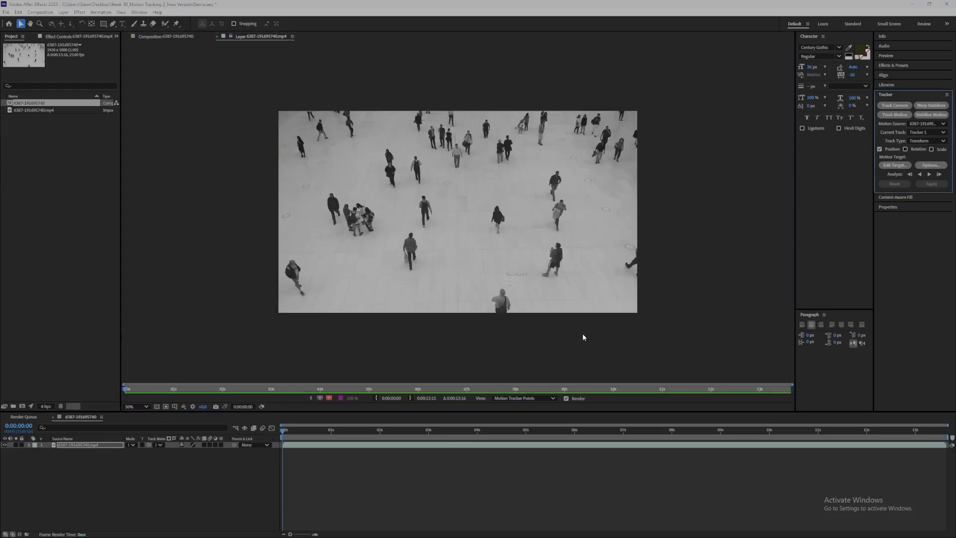
pyautogui.scroll(4, 523, 298)
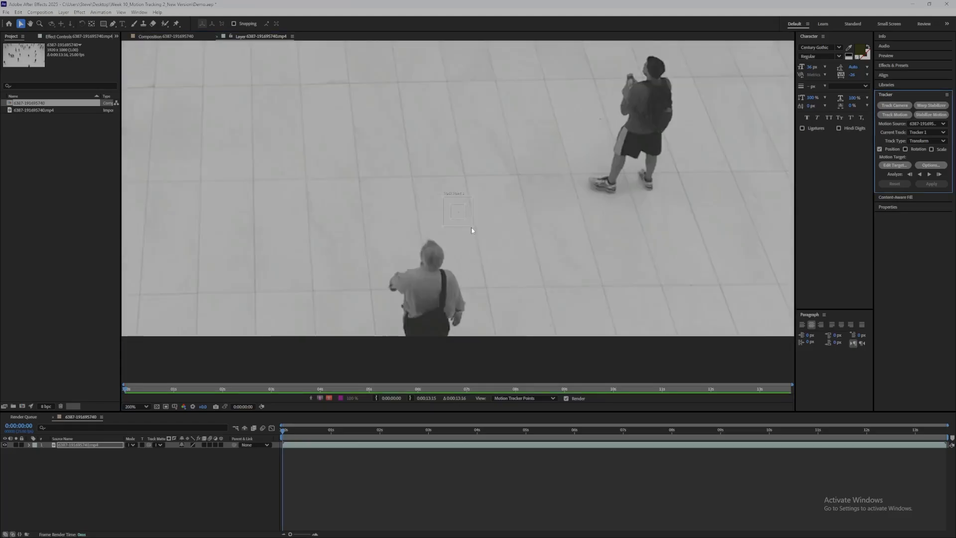
pyautogui.moveTo(466, 204); pyautogui.dragTo(449, 267)
pyautogui.moveTo(446, 269); pyautogui.dragTo(443, 268)
pyautogui.moveTo(463, 254)
pyautogui.mouseDown()
pyautogui.moveTo(462, 245)
pyautogui.moveTo(457, 254)
pyautogui.mouseUp()
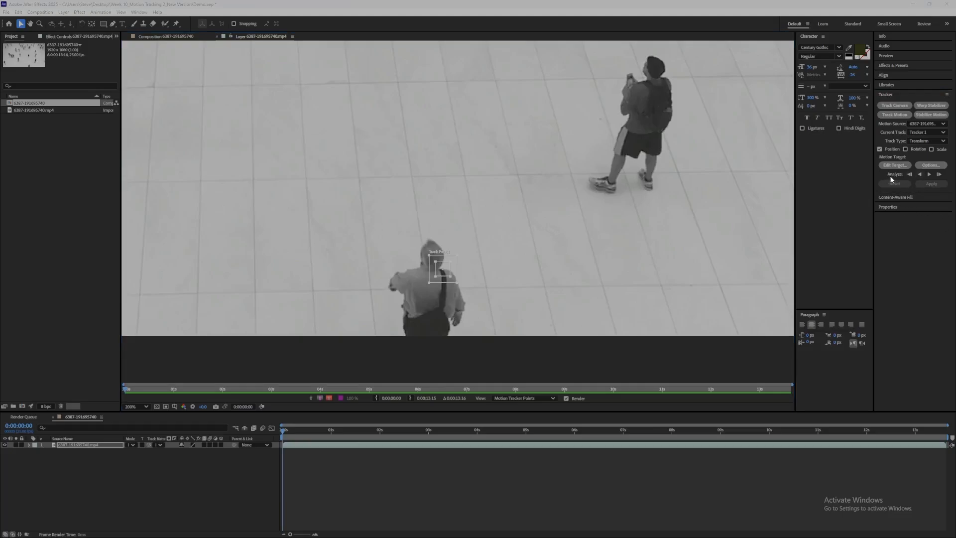
# Analyze the track point's motion forward through the whole clip and check the tracked path.
pyautogui.click(929, 175)
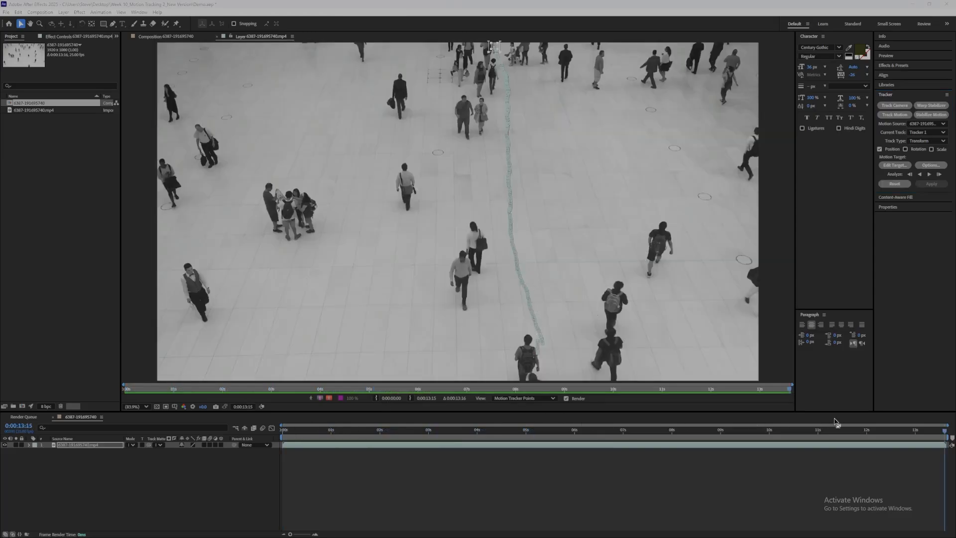
pyautogui.moveTo(944, 432); pyautogui.dragTo(809, 430)
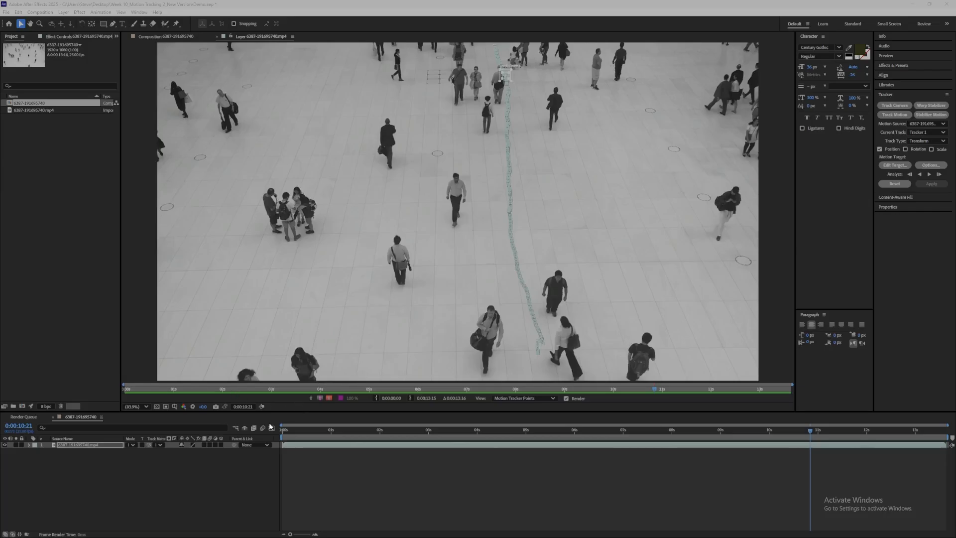
# Add a new null object to the composition.
pyautogui.rightClick(112, 474)
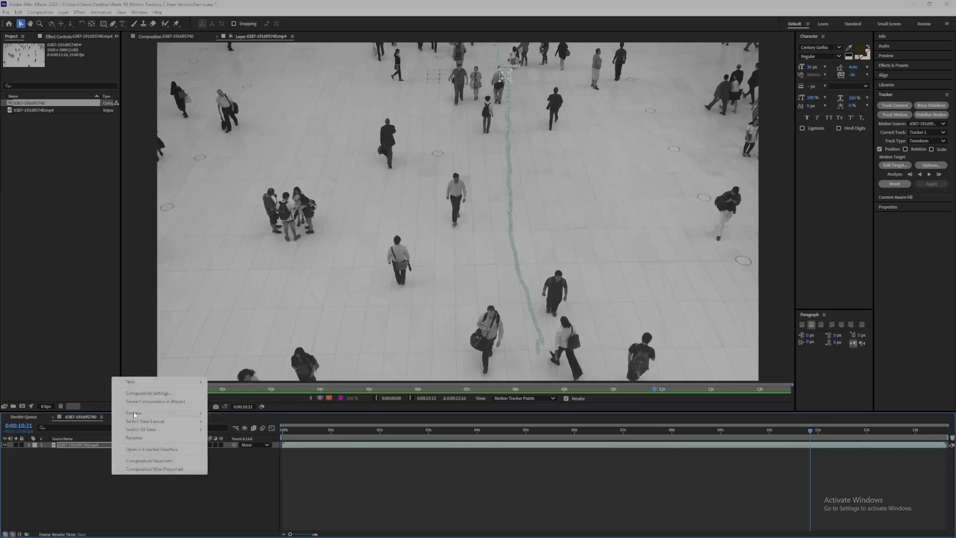
pyautogui.moveTo(138, 384)
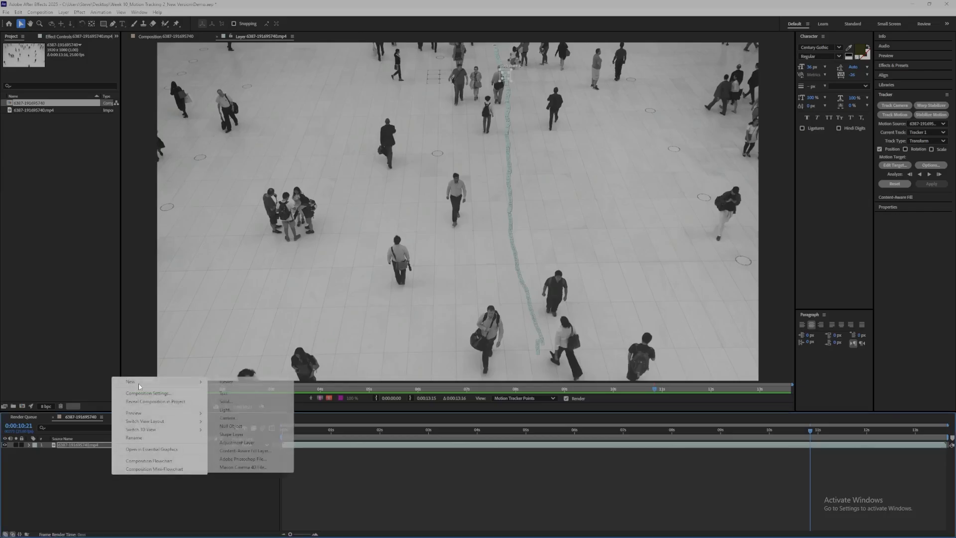
pyautogui.click(233, 425)
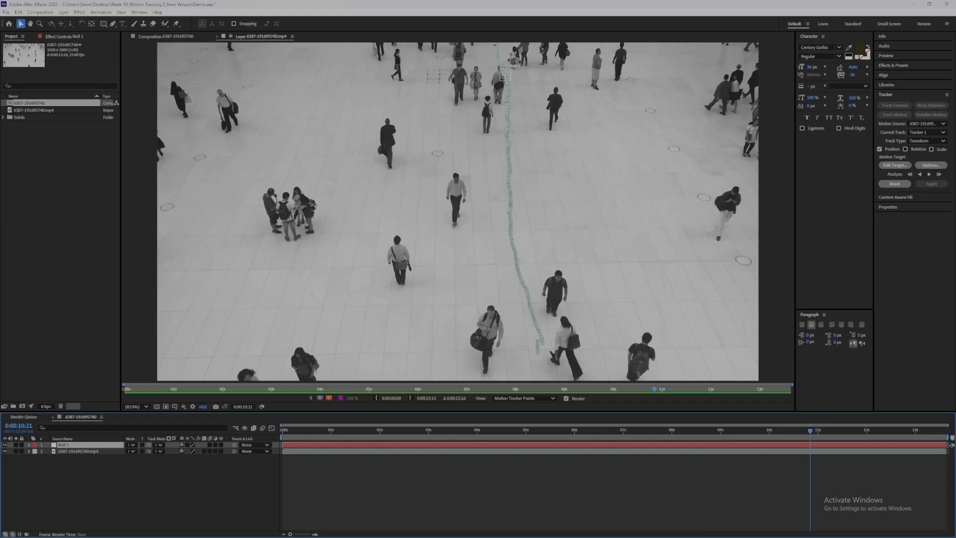
# Set Null 1 as the motion target, apply the tracking data in X and Y, and scrub through to check it.
pyautogui.click(892, 166)
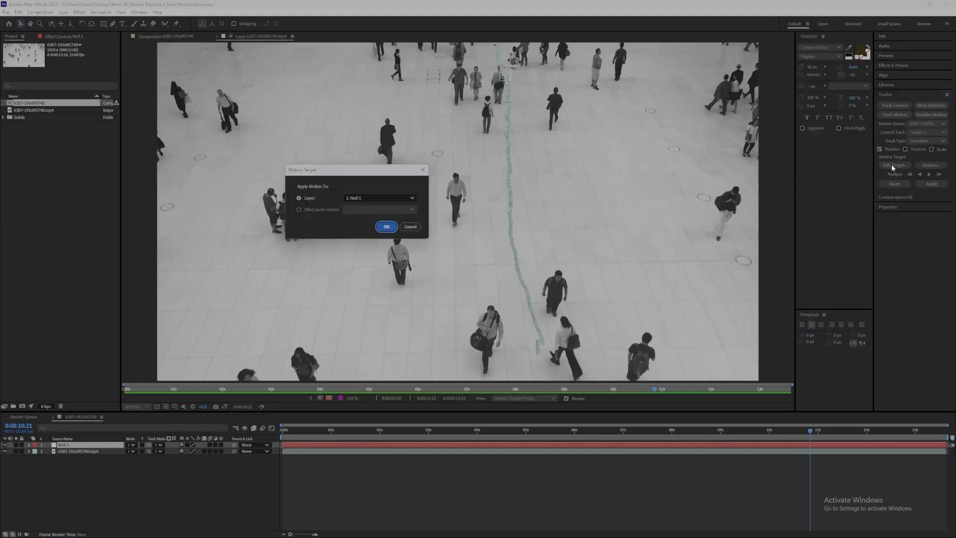
pyautogui.click(358, 198)
pyautogui.click(369, 175)
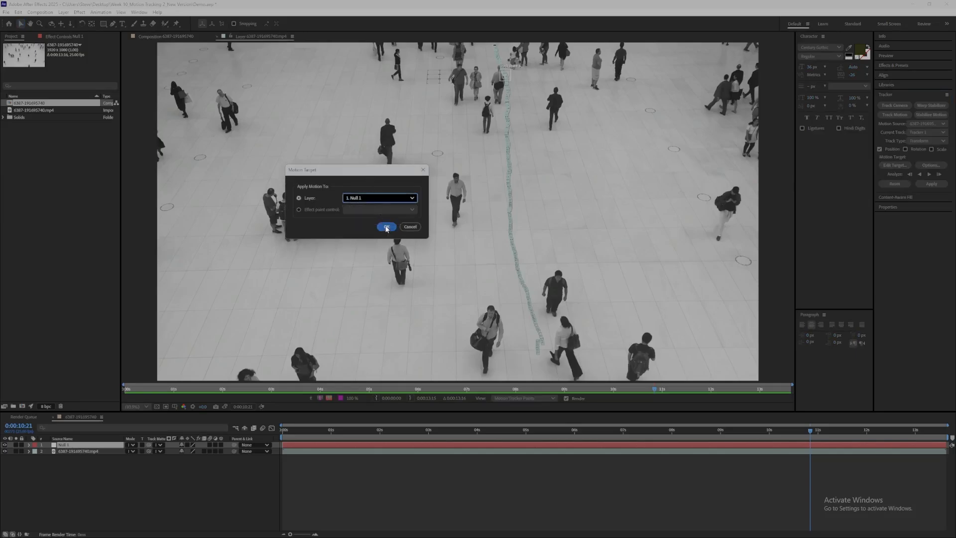
pyautogui.click(386, 227)
pyautogui.click(931, 185)
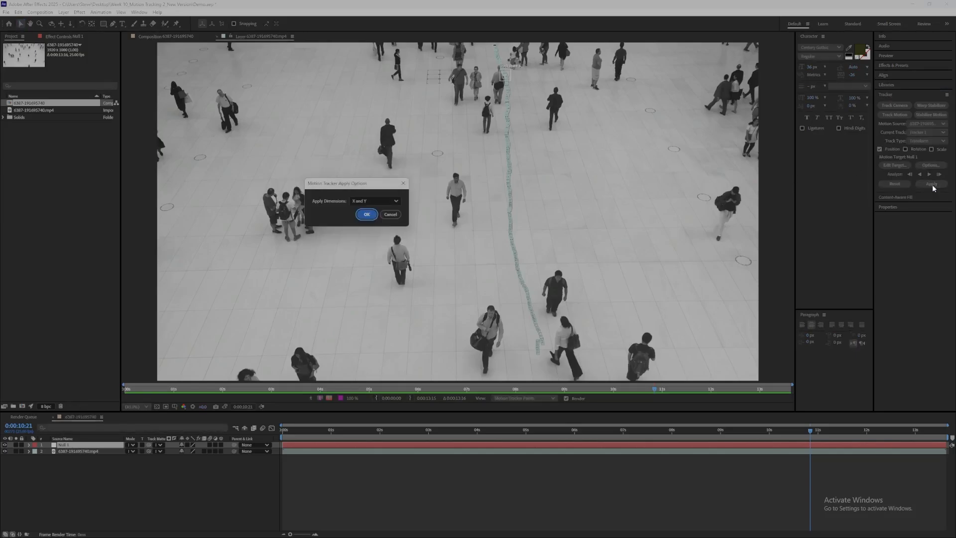
pyautogui.click(367, 214)
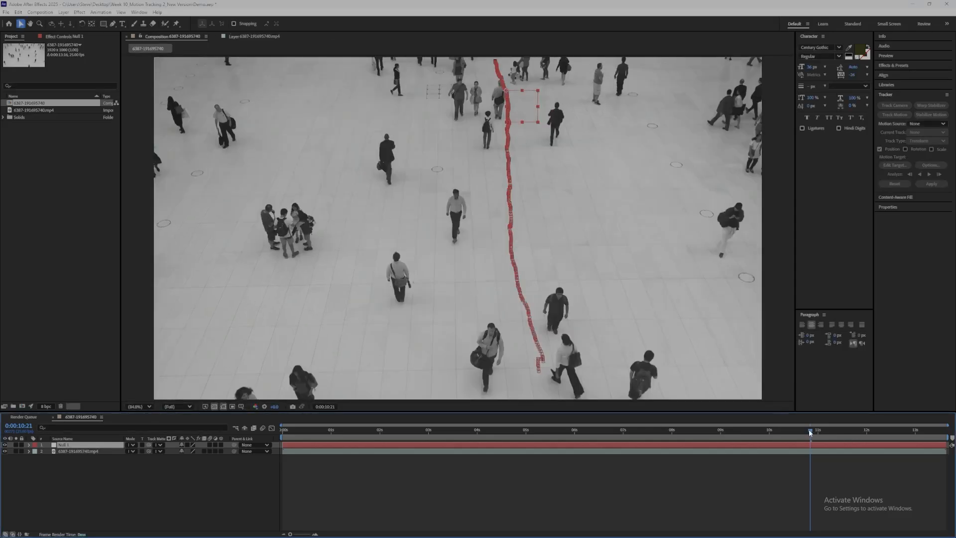
pyautogui.moveTo(810, 431); pyautogui.dragTo(459, 404)
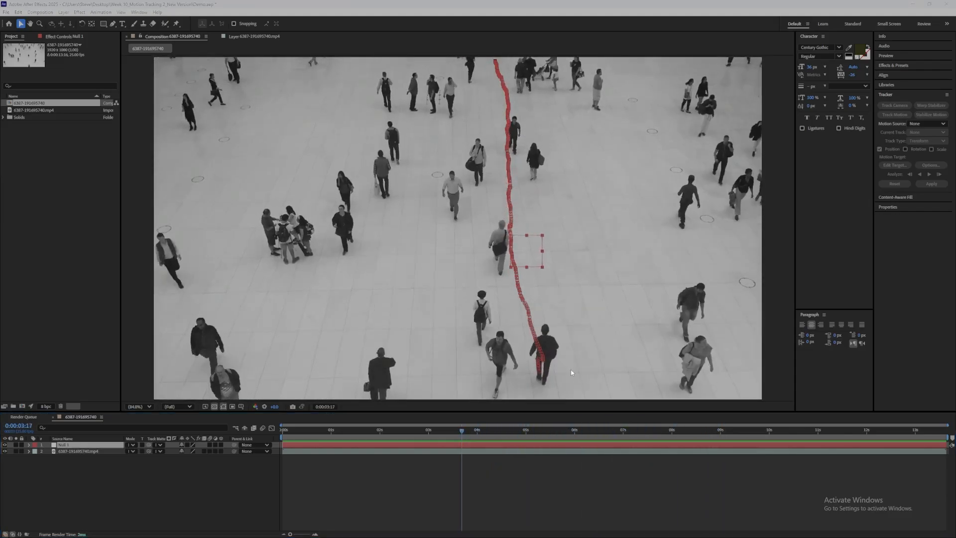
# Add a text layer with three lines: the suspect's full name, "White Male" and "Age 40".
pyautogui.rightClick(104, 479)
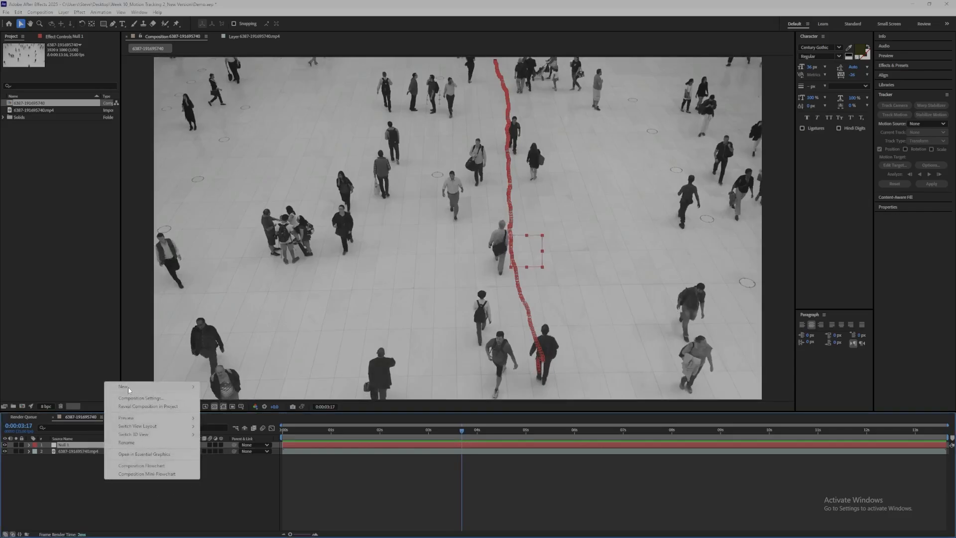
pyautogui.moveTo(130, 389)
pyautogui.click(217, 398)
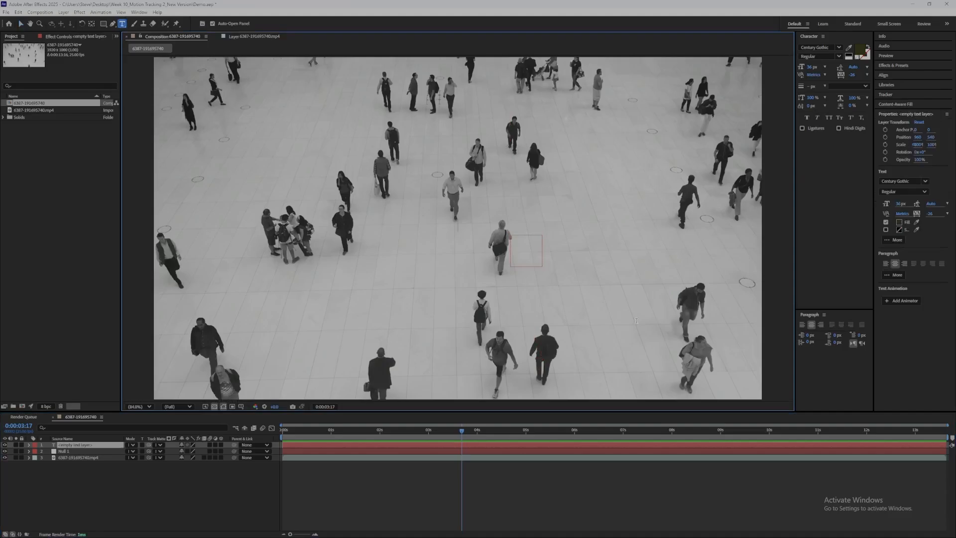
pyautogui.write('John Smith White Male Age 40')
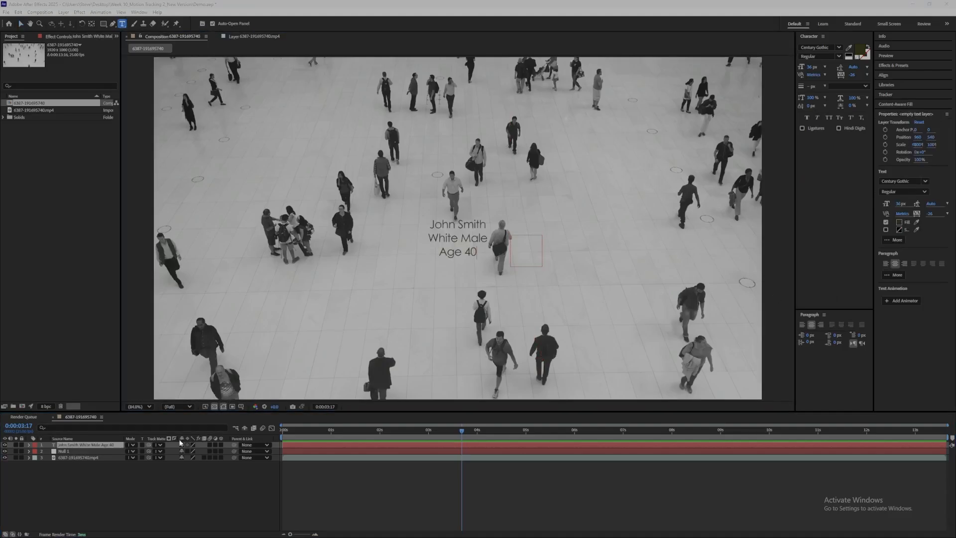
# Parent the text layer to the Null 1 layer and scrub the timeline to check that it follows.
pyautogui.click(233, 445)
pyautogui.moveTo(228, 444); pyautogui.dragTo(102, 455)
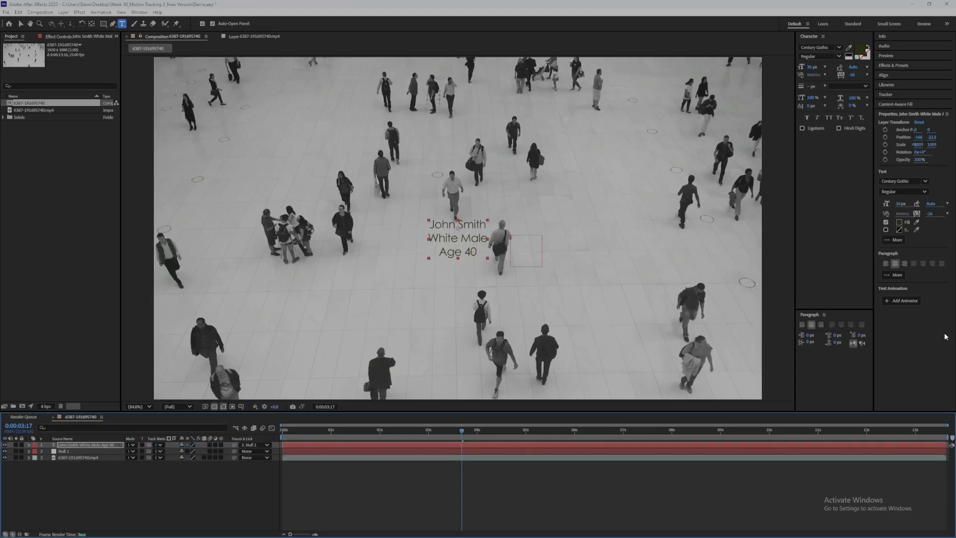
pyautogui.moveTo(461, 430); pyautogui.dragTo(380, 412)
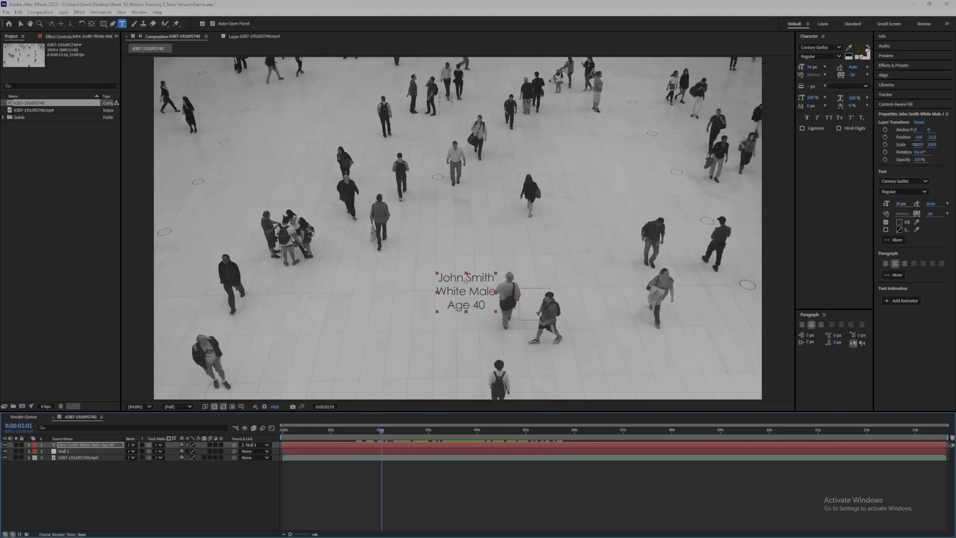
# Move the text label above and to the right of the tracked man and preview the motion.
pyautogui.press('v')
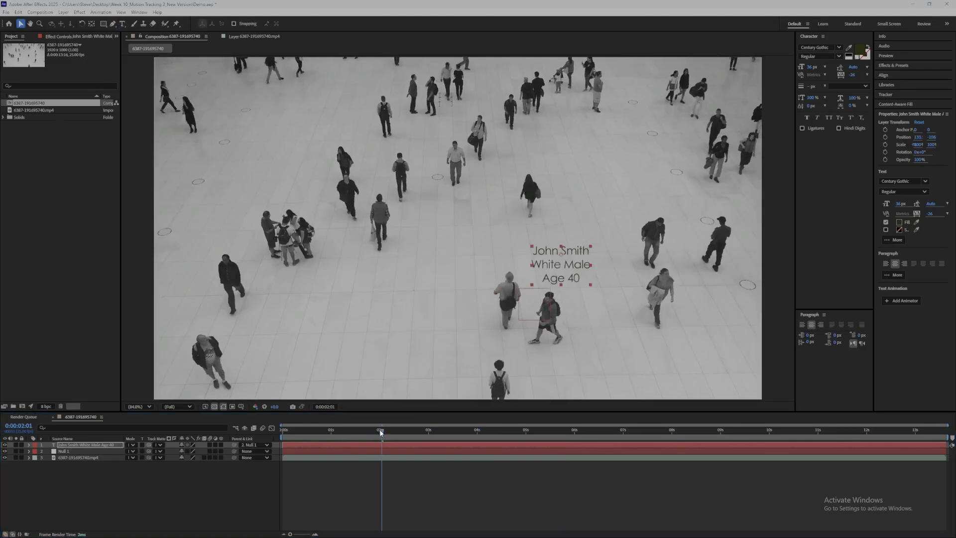
pyautogui.moveTo(381, 429); pyautogui.dragTo(448, 429)
pyautogui.press('space')
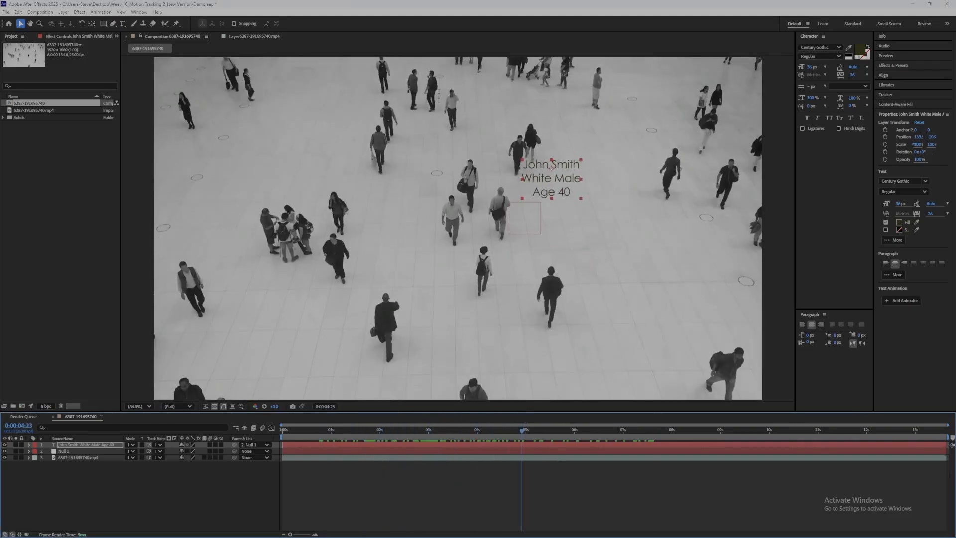
# Add a shape layer with a blue rectangle covering the label text and place it beneath the text layer.
pyautogui.rightClick(84, 489)
pyautogui.moveTo(110, 402)
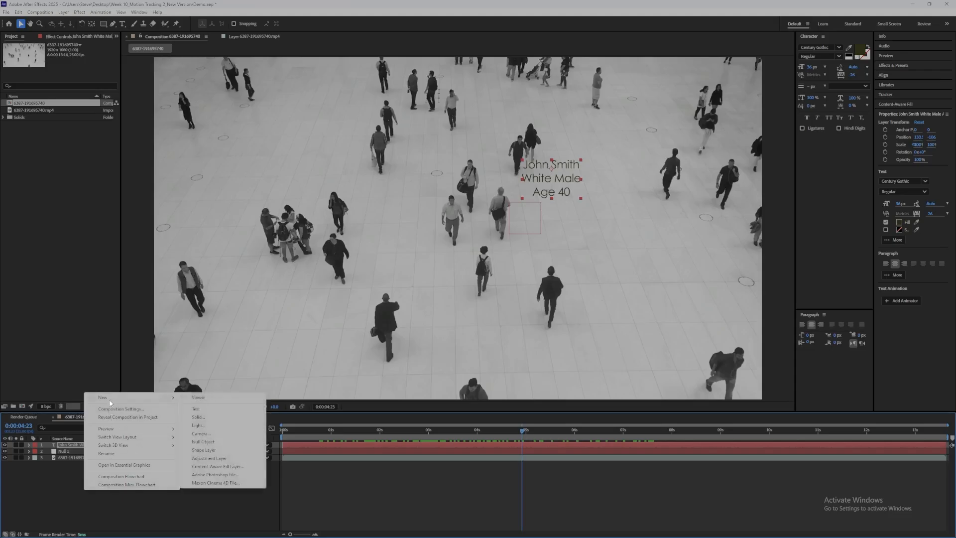
pyautogui.click(219, 451)
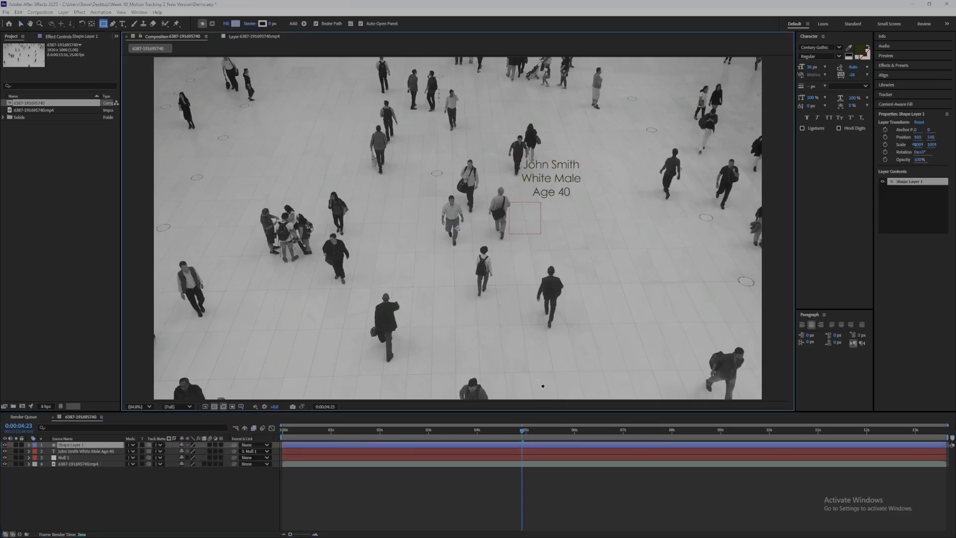
pyautogui.moveTo(518, 157); pyautogui.dragTo(585, 203)
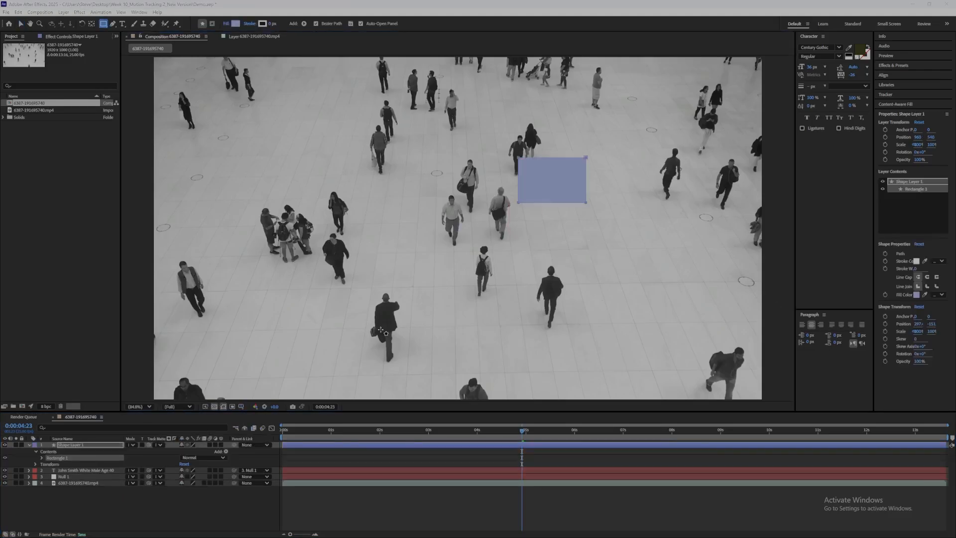
pyautogui.moveTo(74, 446); pyautogui.dragTo(72, 476)
pyautogui.click(29, 451)
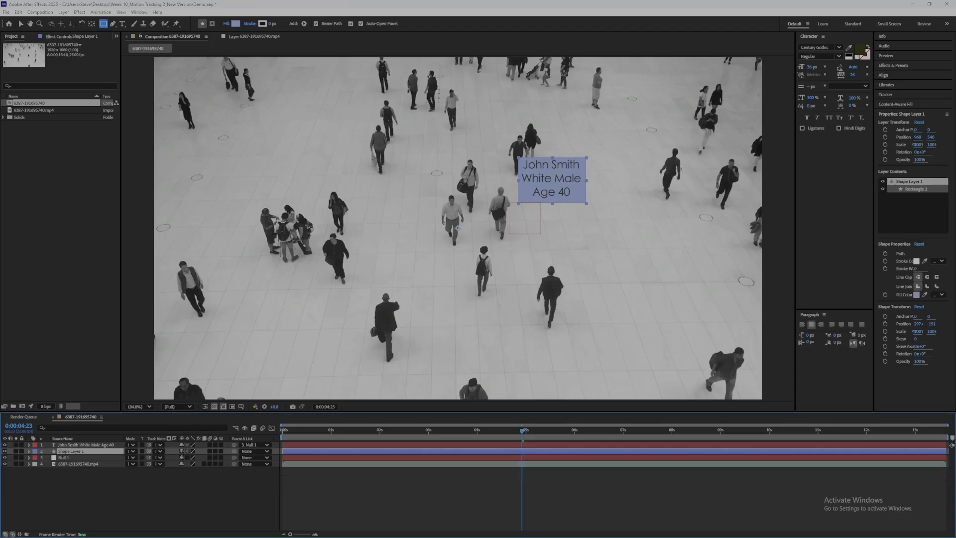
# Parent the shape layer to Null 1, realign the rectangle behind the label text, and check the tracking.
pyautogui.moveTo(515, 436); pyautogui.dragTo(458, 431)
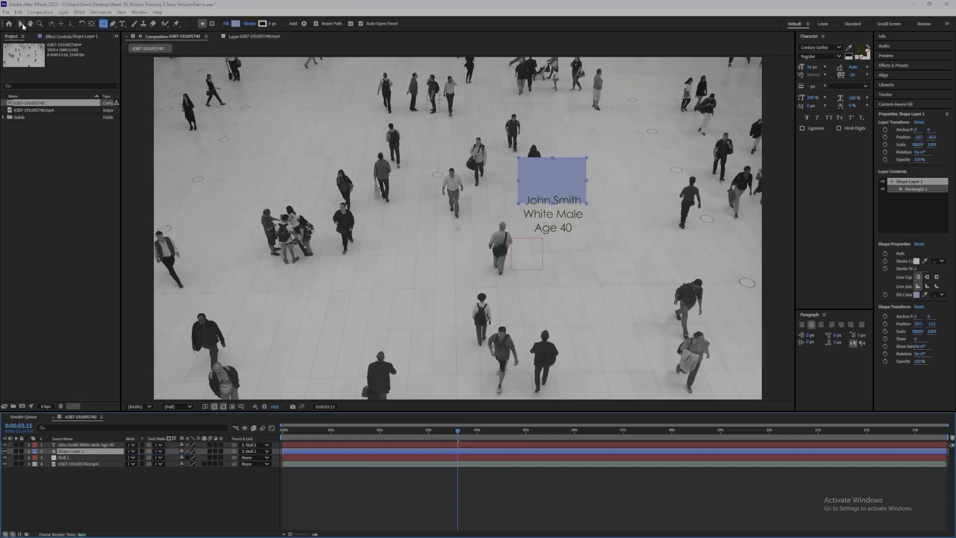
pyautogui.click(22, 24)
pyautogui.moveTo(552, 173); pyautogui.dragTo(549, 199)
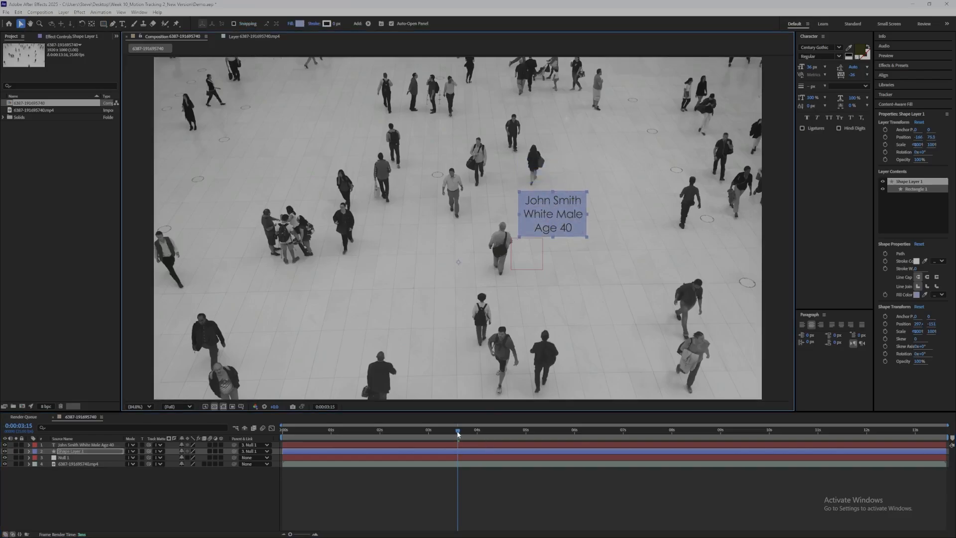
pyautogui.moveTo(457, 433); pyautogui.dragTo(730, 405)
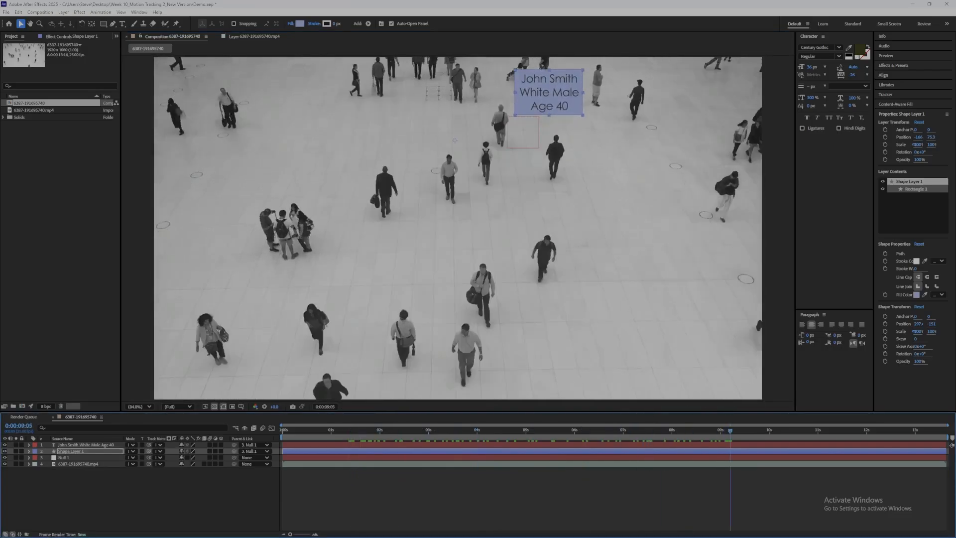